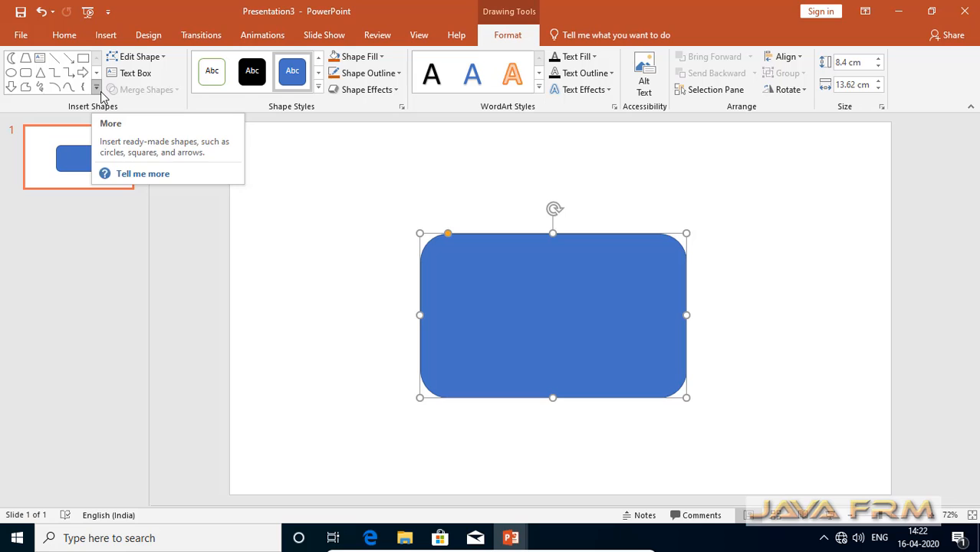
Draw an oval inside the right half of the rounded rectangle, about 5.8 cm high and 5.74 cm wide.
{"action": "left_click", "coordinate": [105, 36]}
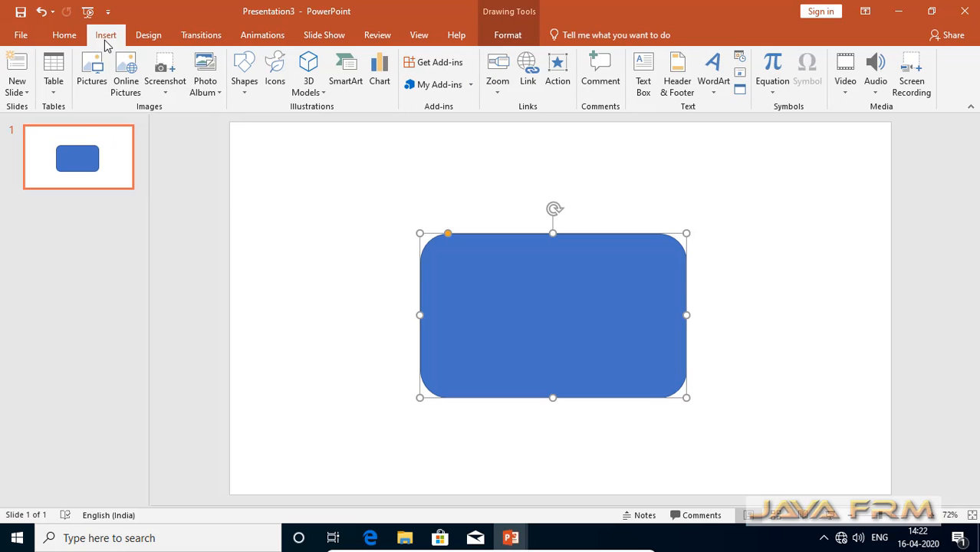
{"action": "left_click", "coordinate": [241, 97]}
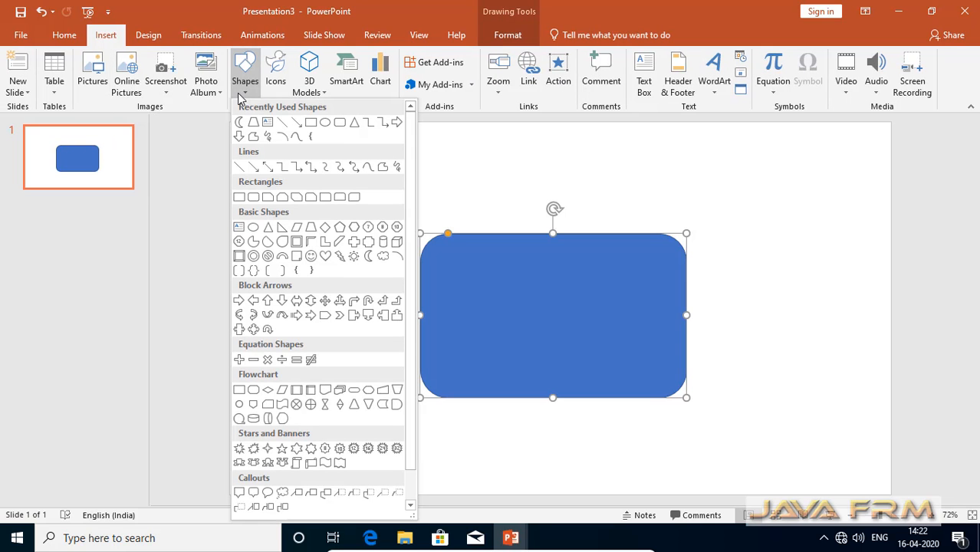
{"action": "left_click", "coordinate": [254, 228]}
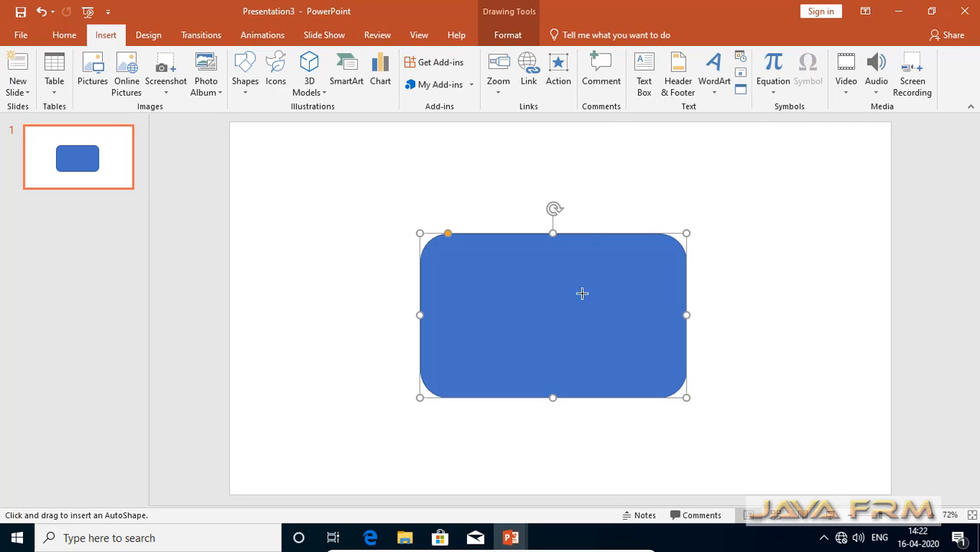
{"action": "mouse_move", "coordinate": [579, 317]}
{"action": "left_mouse_down"}
{"action": "mouse_move", "coordinate": [663, 382]}
{"action": "mouse_move", "coordinate": [596, 314]}
{"action": "left_mouse_up"}
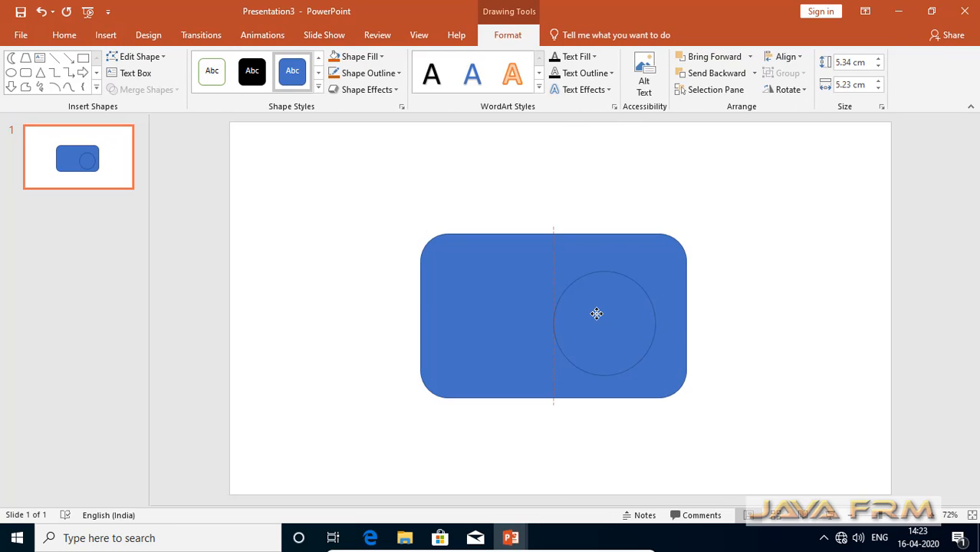
{"action": "mouse_move", "coordinate": [596, 313]}
{"action": "left_mouse_down"}
{"action": "mouse_move", "coordinate": [604, 324]}
{"action": "mouse_move", "coordinate": [603, 315]}
{"action": "left_mouse_up"}
{"action": "left_click", "coordinate": [775, 265]}
{"action": "left_click_drag", "start_coordinate": [603, 314], "coordinate": [603, 315]}
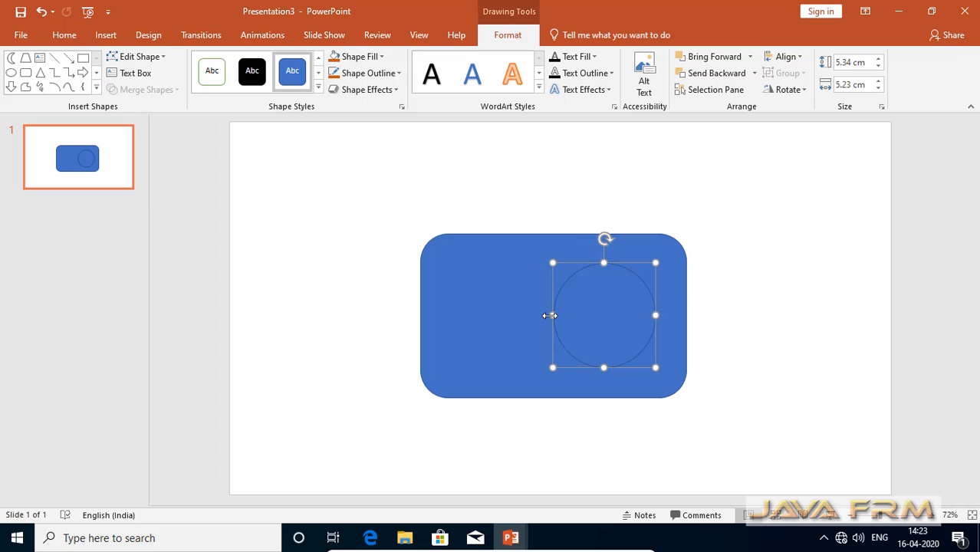
{"action": "left_click_drag", "start_coordinate": [550, 317], "coordinate": [543, 320]}
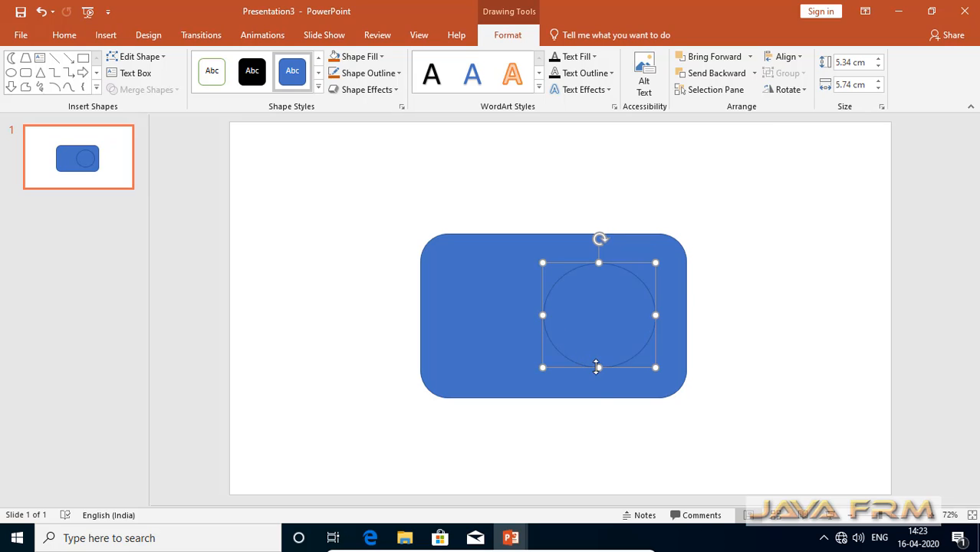
{"action": "left_click_drag", "start_coordinate": [600, 369], "coordinate": [599, 377]}
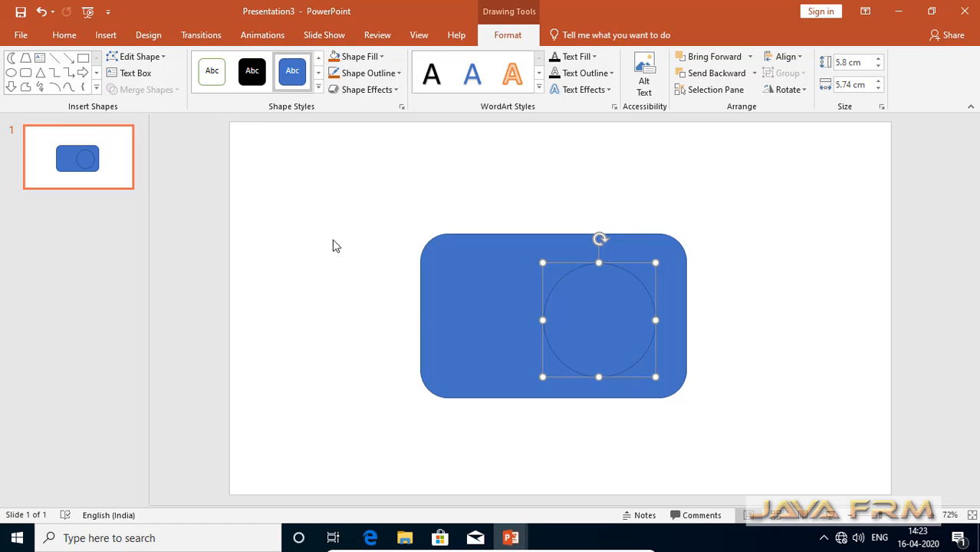
Merge the rounded rectangle and the circle with Combine to cut a round hole in the body.
{"action": "left_click", "coordinate": [427, 369]}
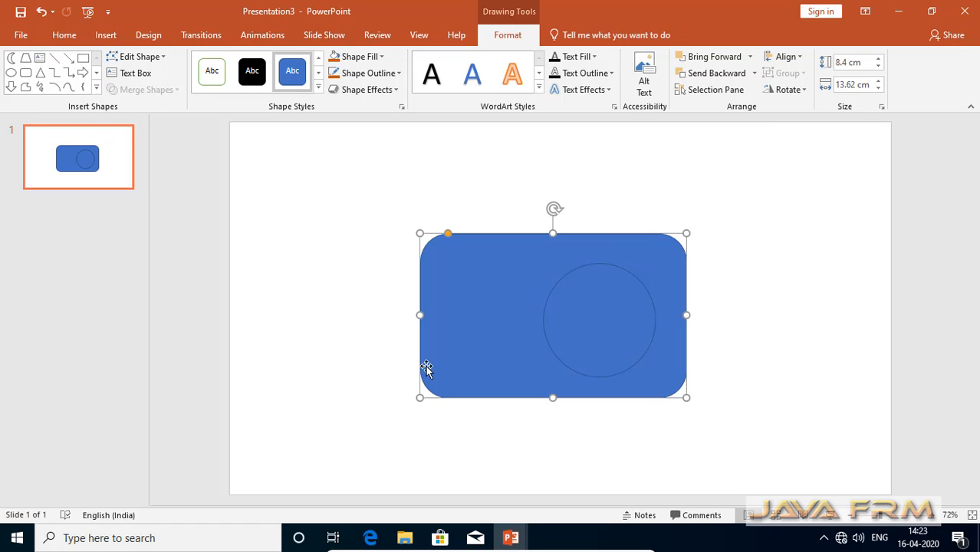
{"action": "left_click", "coordinate": [590, 376], "text": "shift"}
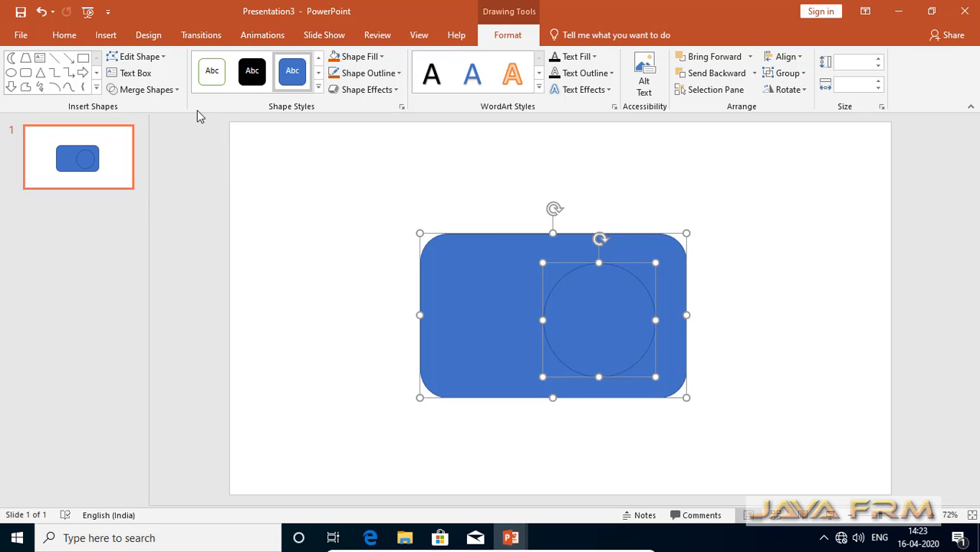
{"action": "left_click", "coordinate": [174, 92]}
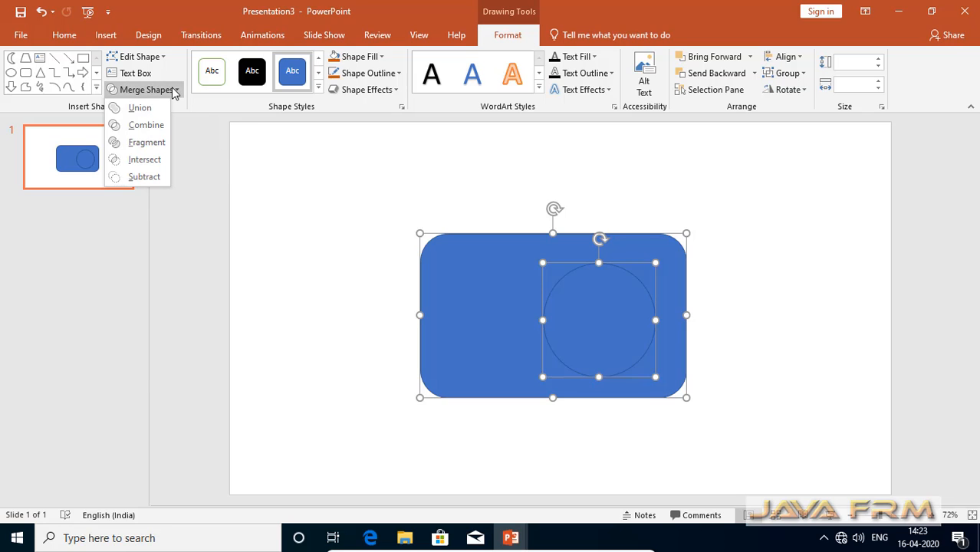
{"action": "left_click", "coordinate": [162, 126]}
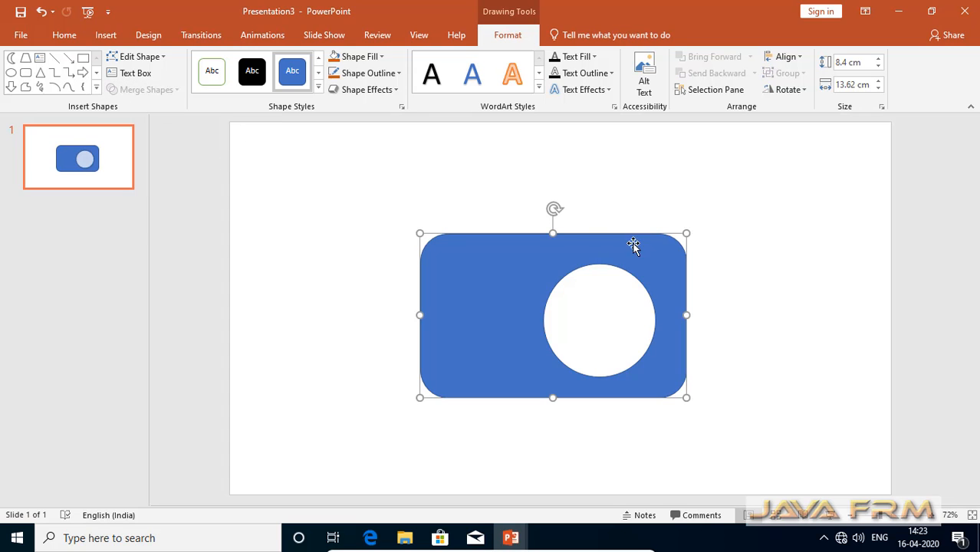
{"action": "left_click", "coordinate": [778, 243]}
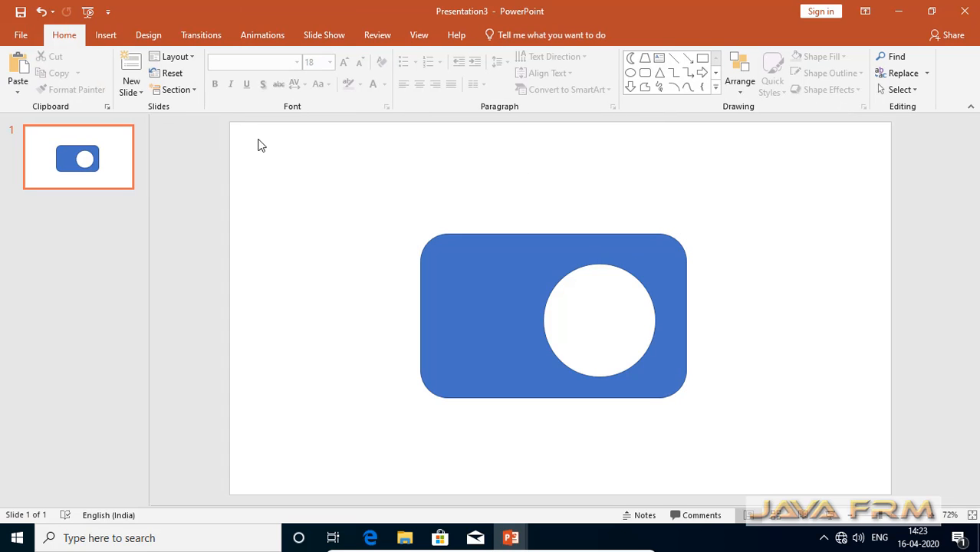
Draw a smaller circle about 4.09 cm in height and width, centred inside the round hole.
{"action": "left_click", "coordinate": [107, 36]}
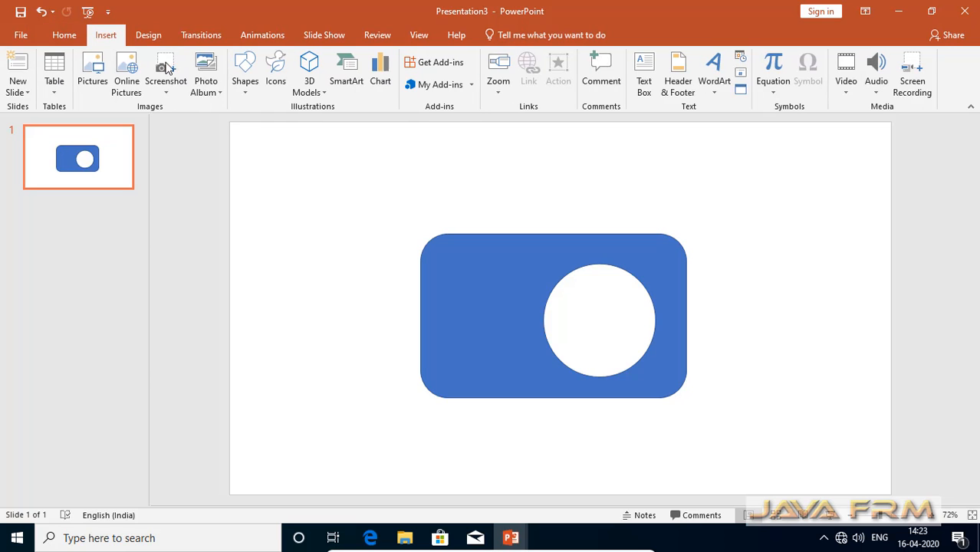
{"action": "left_click", "coordinate": [245, 85]}
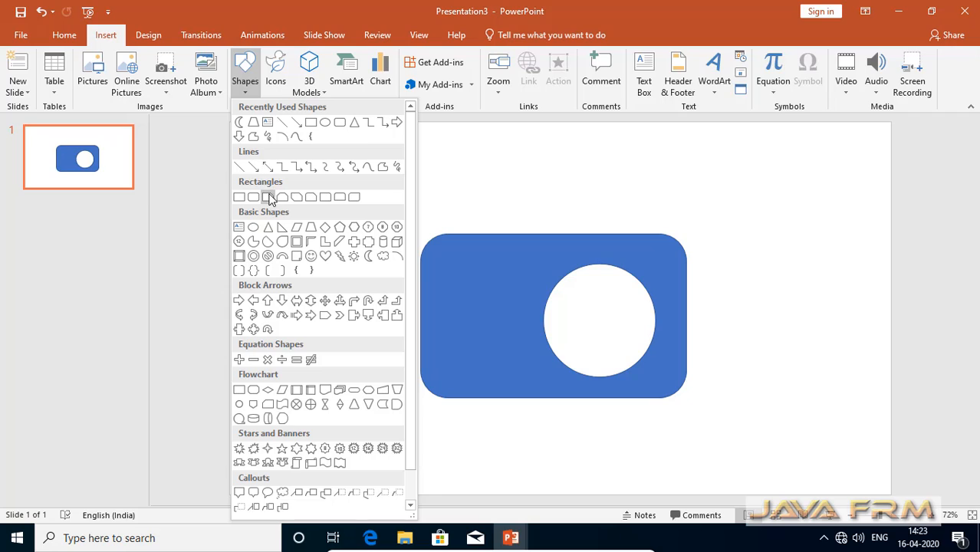
{"action": "left_click", "coordinate": [326, 123]}
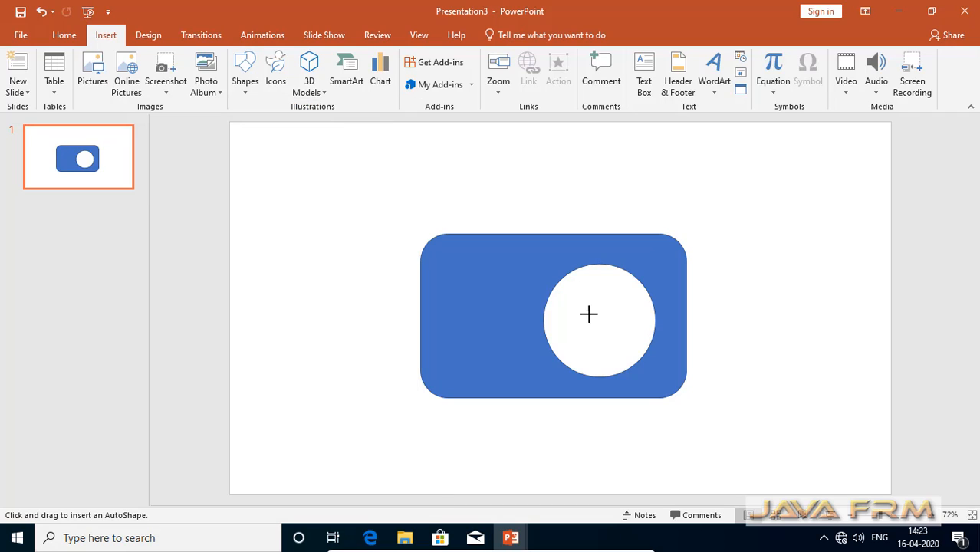
{"action": "left_click_drag", "start_coordinate": [580, 289], "coordinate": [641, 323]}
{"action": "left_click_drag", "start_coordinate": [568, 324], "coordinate": [560, 324]}
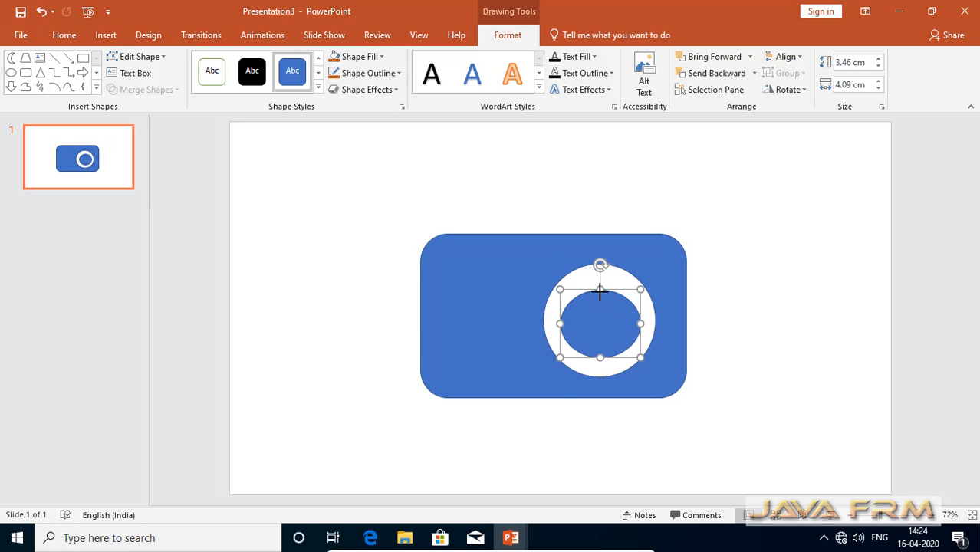
{"action": "left_click_drag", "start_coordinate": [600, 290], "coordinate": [600, 281]}
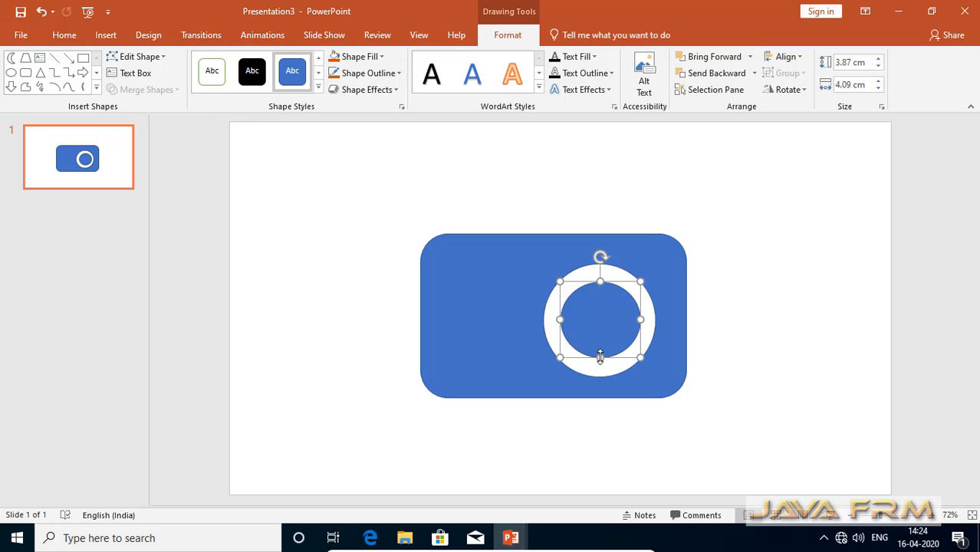
{"action": "left_click_drag", "start_coordinate": [602, 363], "coordinate": [601, 362]}
{"action": "left_click_drag", "start_coordinate": [595, 319], "coordinate": [597, 321]}
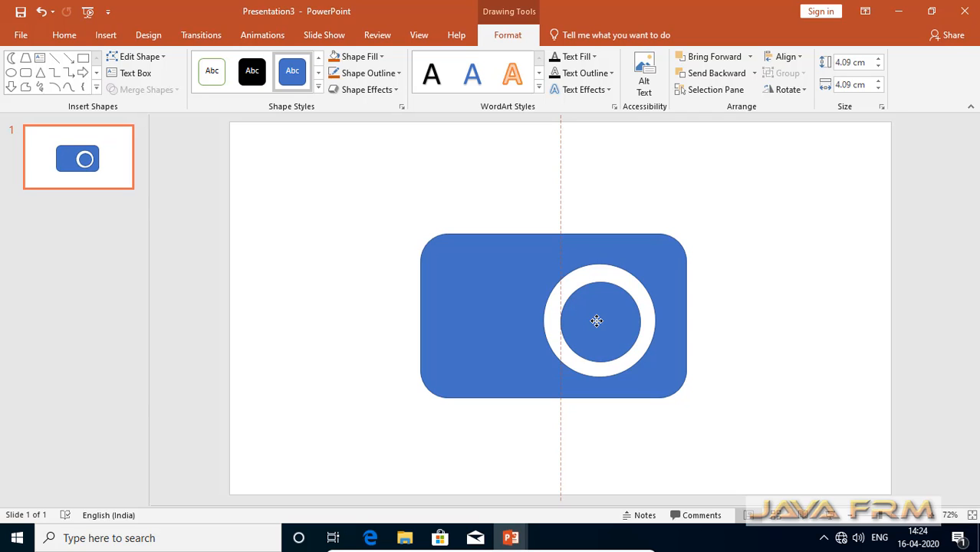
{"action": "left_click_drag", "start_coordinate": [597, 321], "coordinate": [597, 321]}
{"action": "left_click", "coordinate": [774, 276]}
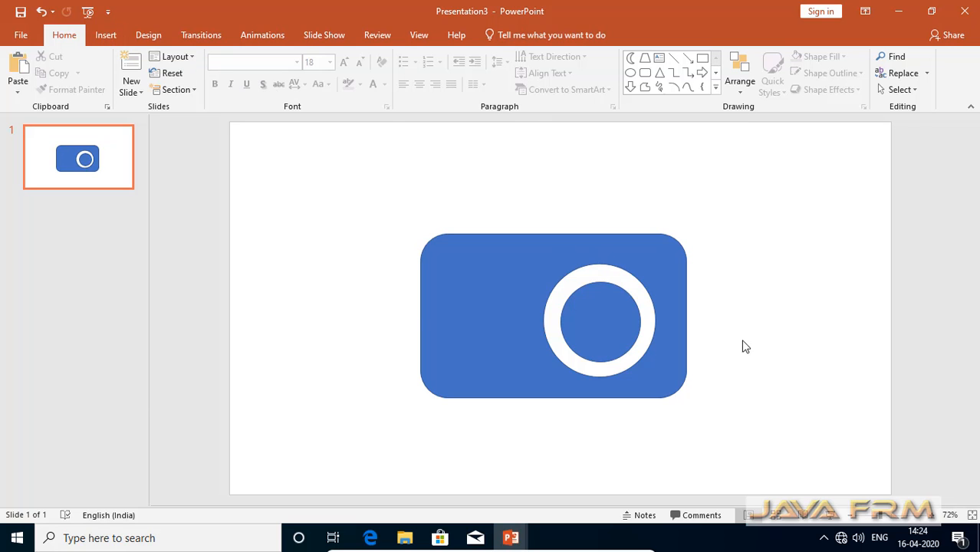
Merge the camera body and the inner circle into one shape with Combine.
{"action": "left_click", "coordinate": [560, 389]}
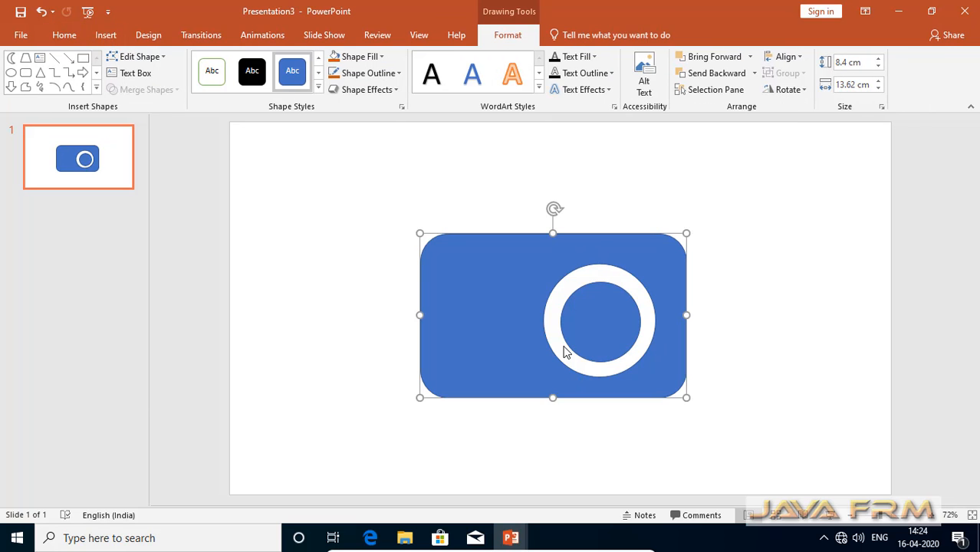
{"action": "left_click", "coordinate": [617, 328], "text": "shift"}
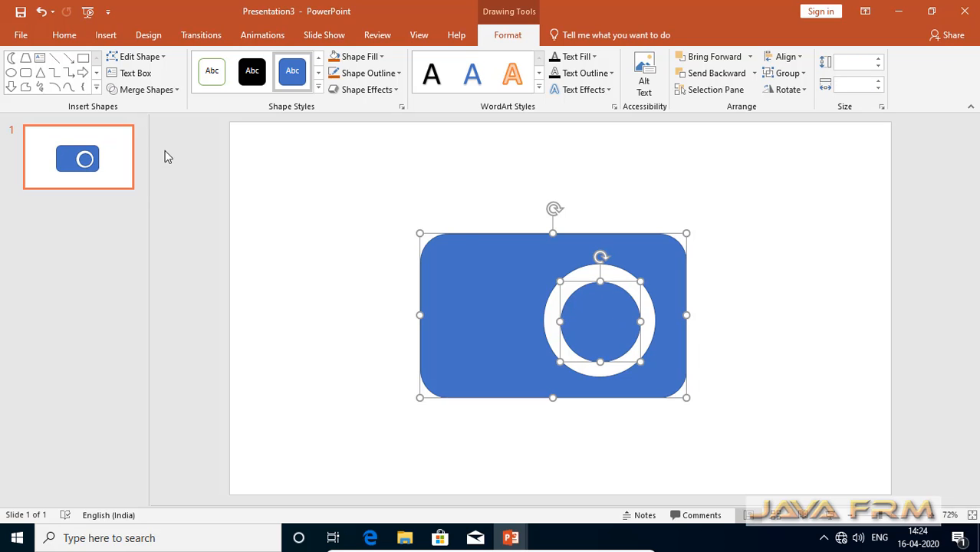
{"action": "left_click", "coordinate": [176, 90]}
{"action": "left_click", "coordinate": [142, 125]}
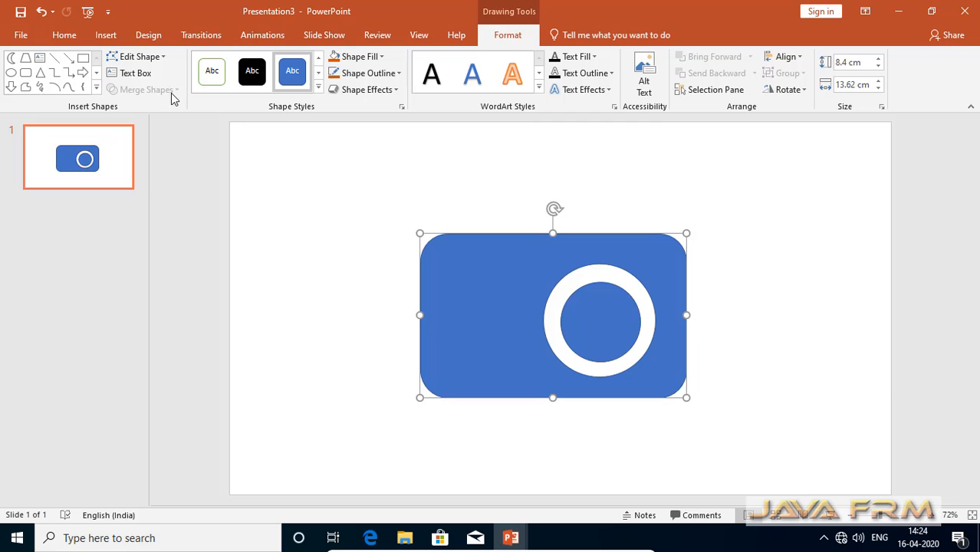
Draw a small oval about 1.03 cm high and 1.07 cm wide near the body's upper-right corner, above the ring.
{"action": "left_click", "coordinate": [106, 37]}
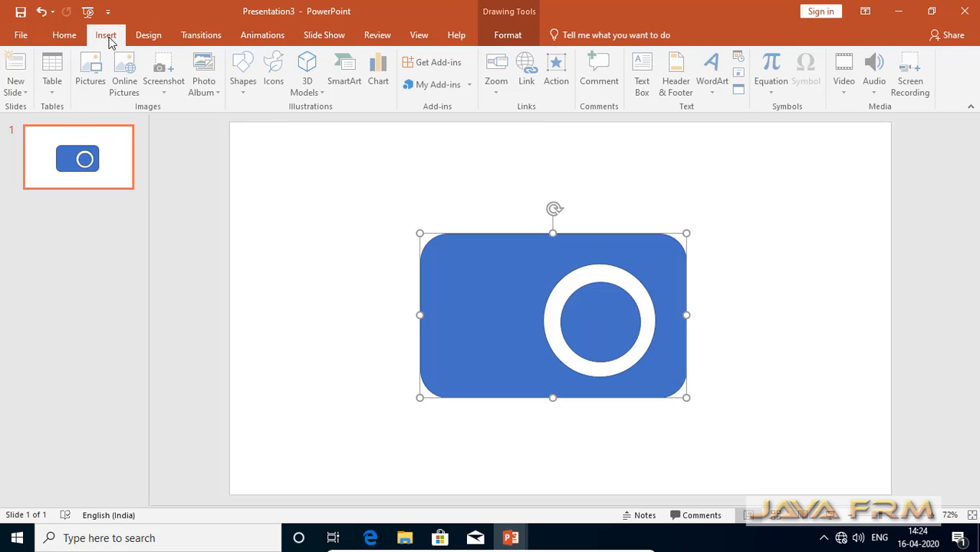
{"action": "left_click", "coordinate": [244, 93]}
{"action": "left_click", "coordinate": [327, 120]}
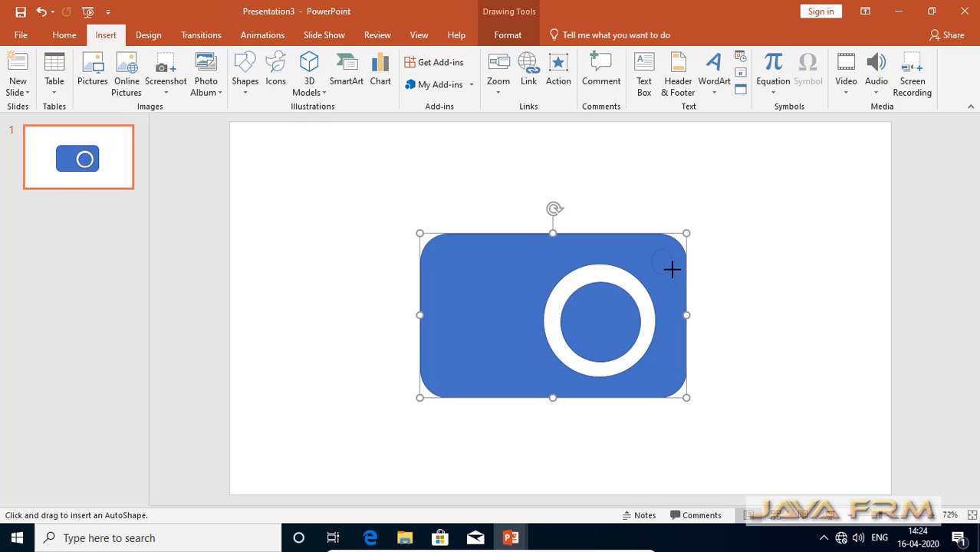
{"action": "left_click_drag", "start_coordinate": [651, 248], "coordinate": [672, 268]}
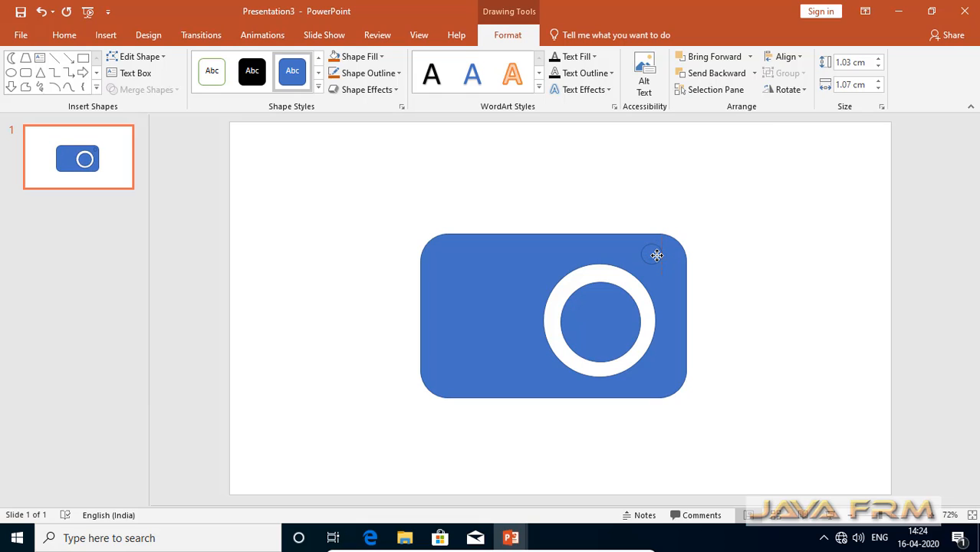
{"action": "left_click", "coordinate": [657, 258]}
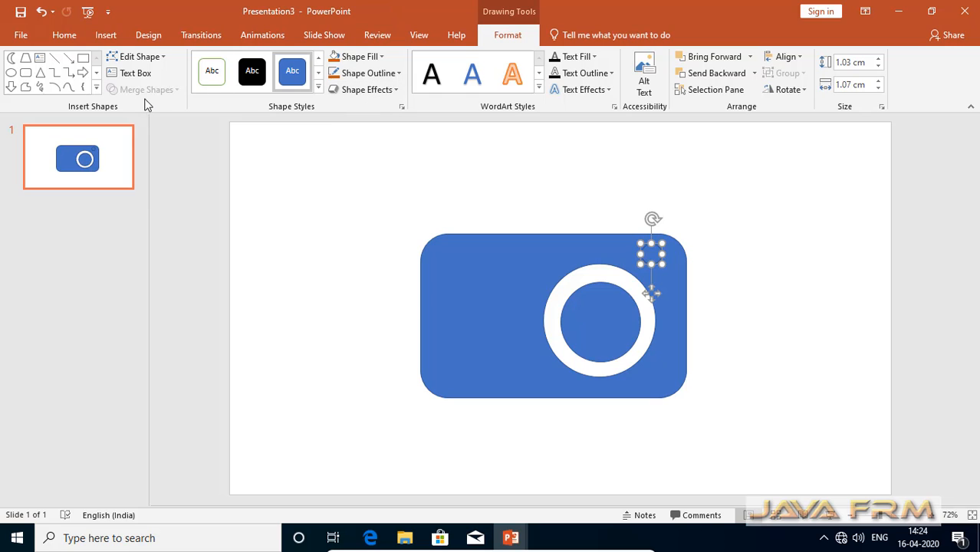
Merge the camera body and the small corner circle with Combine to cut out the small hole.
{"action": "left_click", "coordinate": [672, 376]}
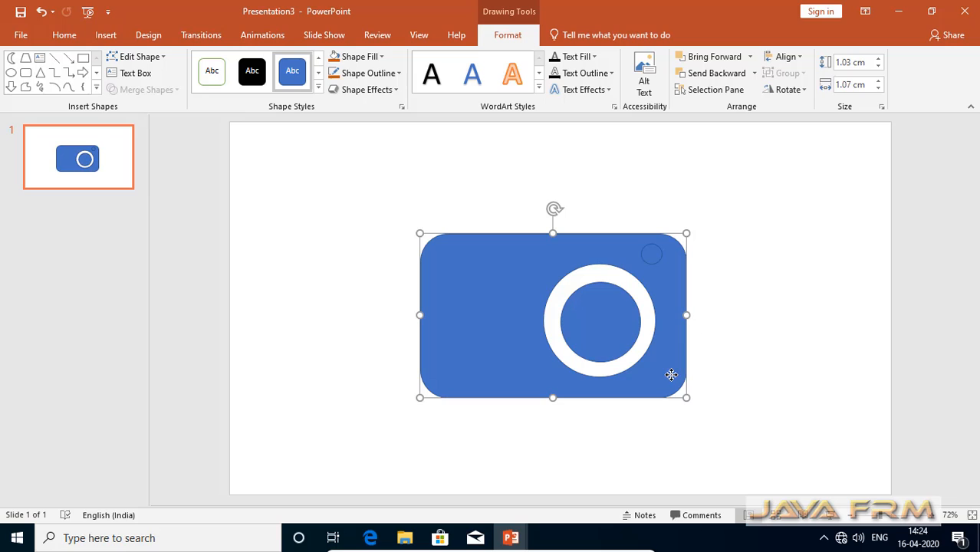
{"action": "left_click", "coordinate": [650, 261], "text": "shift"}
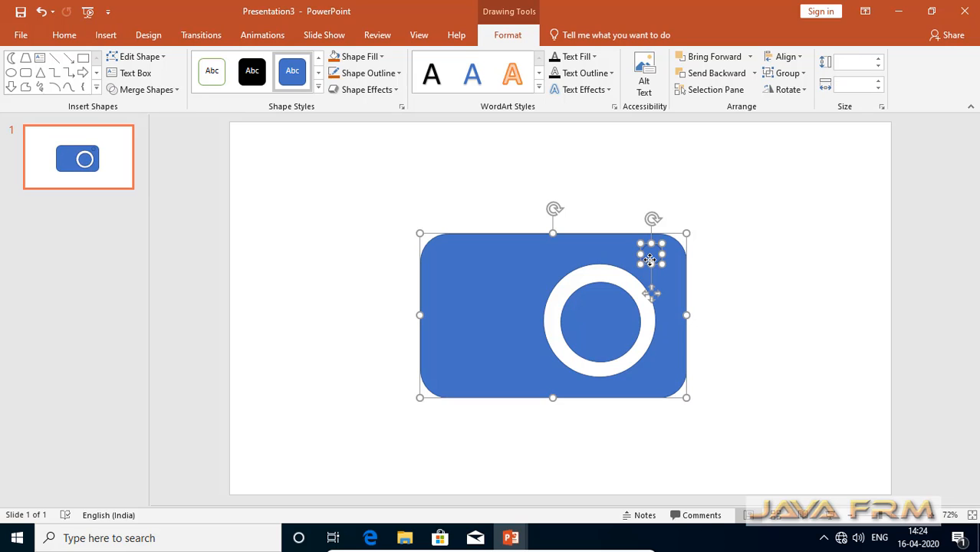
{"action": "left_click", "coordinate": [178, 91]}
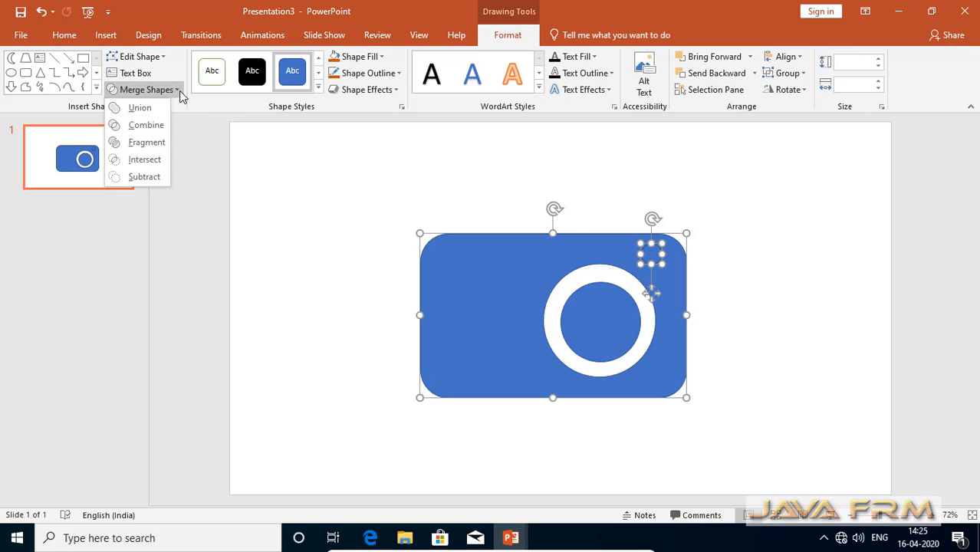
{"action": "left_click", "coordinate": [158, 130]}
{"action": "left_click", "coordinate": [844, 361]}
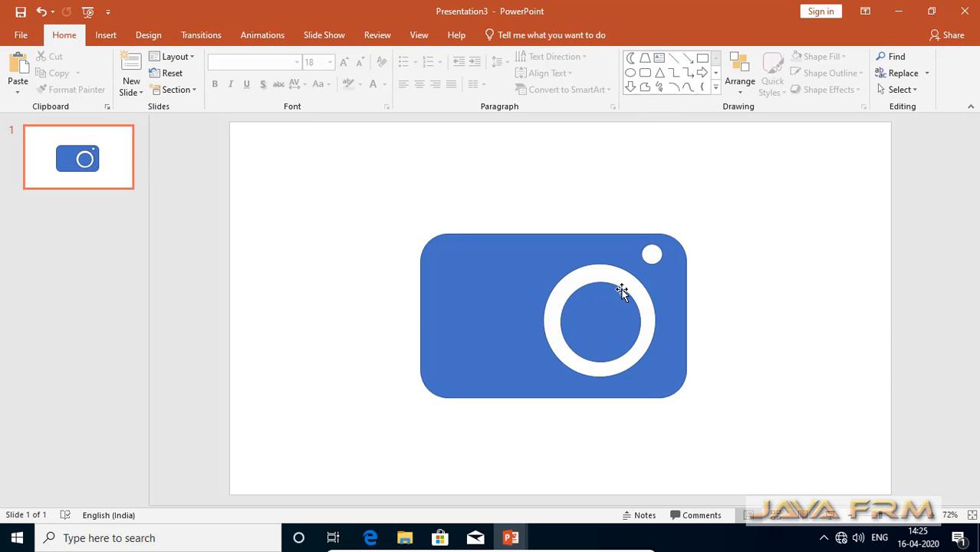
Move the camera shape toward the slide's upper left and shrink it to about 4.98 cm high and 6.96 cm wide.
{"action": "mouse_move", "coordinate": [573, 309]}
{"action": "left_mouse_down"}
{"action": "mouse_move", "coordinate": [639, 278]}
{"action": "mouse_move", "coordinate": [495, 432]}
{"action": "mouse_move", "coordinate": [857, 281]}
{"action": "mouse_move", "coordinate": [492, 289]}
{"action": "mouse_move", "coordinate": [490, 266]}
{"action": "mouse_move", "coordinate": [507, 283]}
{"action": "left_mouse_up"}
{"action": "left_click_drag", "start_coordinate": [605, 272], "coordinate": [507, 267]}
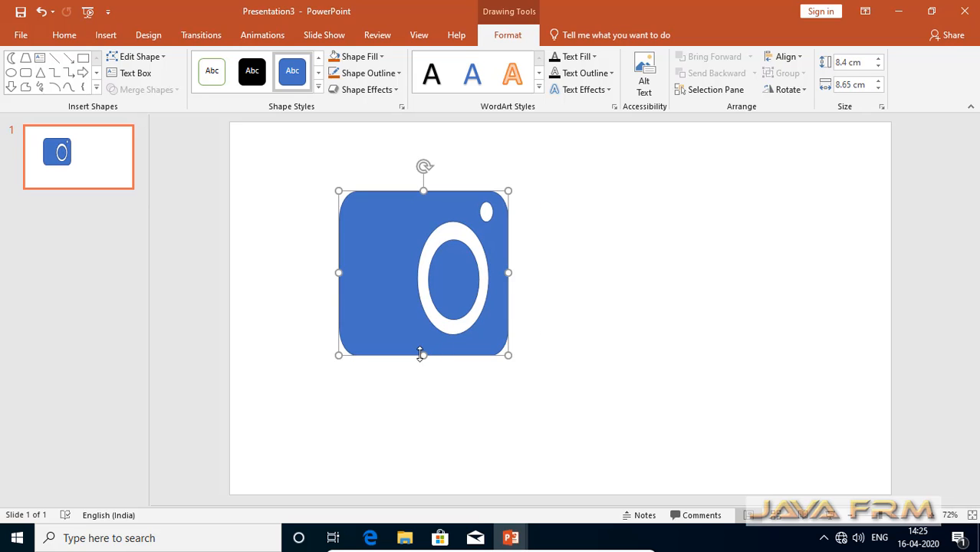
{"action": "left_click_drag", "start_coordinate": [422, 355], "coordinate": [428, 307]}
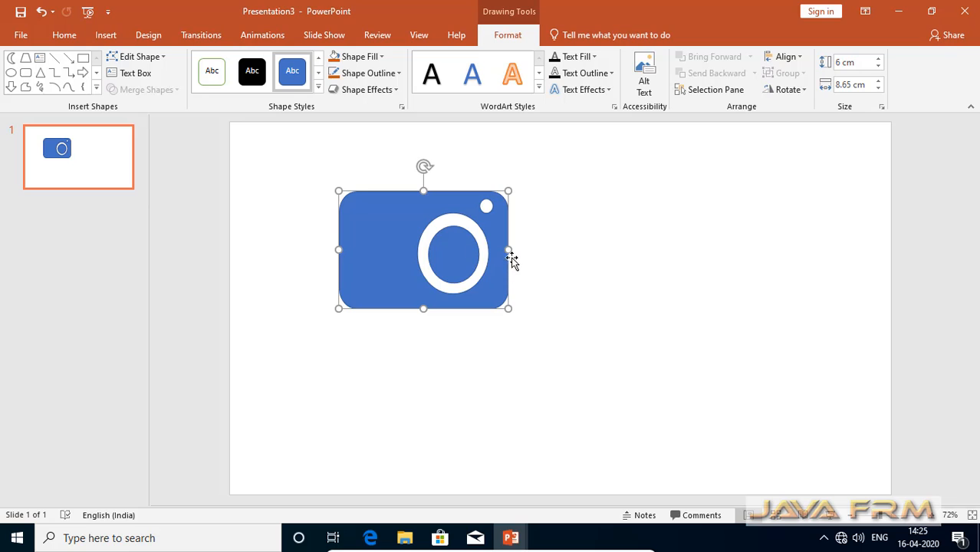
{"action": "left_click_drag", "start_coordinate": [508, 249], "coordinate": [495, 249]}
{"action": "left_click_drag", "start_coordinate": [417, 295], "coordinate": [419, 288]}
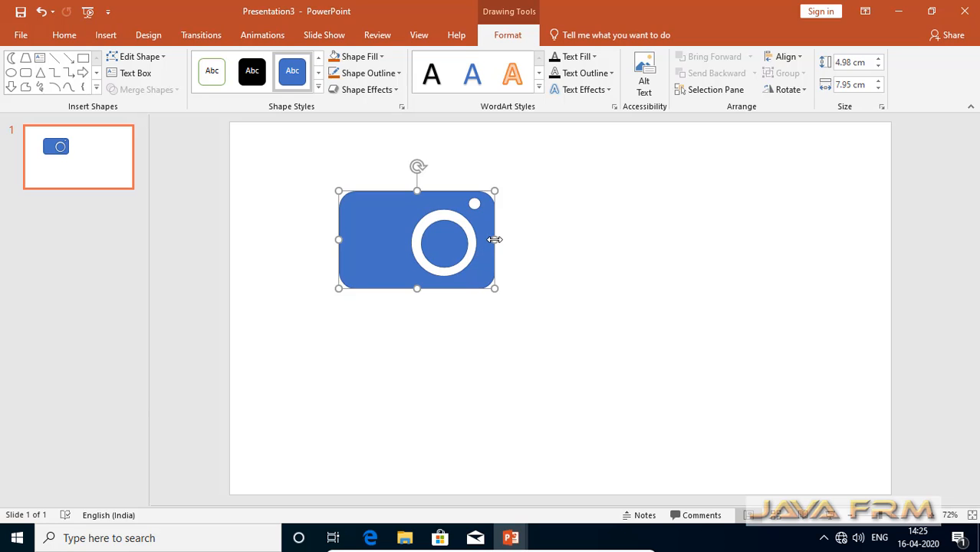
{"action": "left_click_drag", "start_coordinate": [495, 240], "coordinate": [475, 240]}
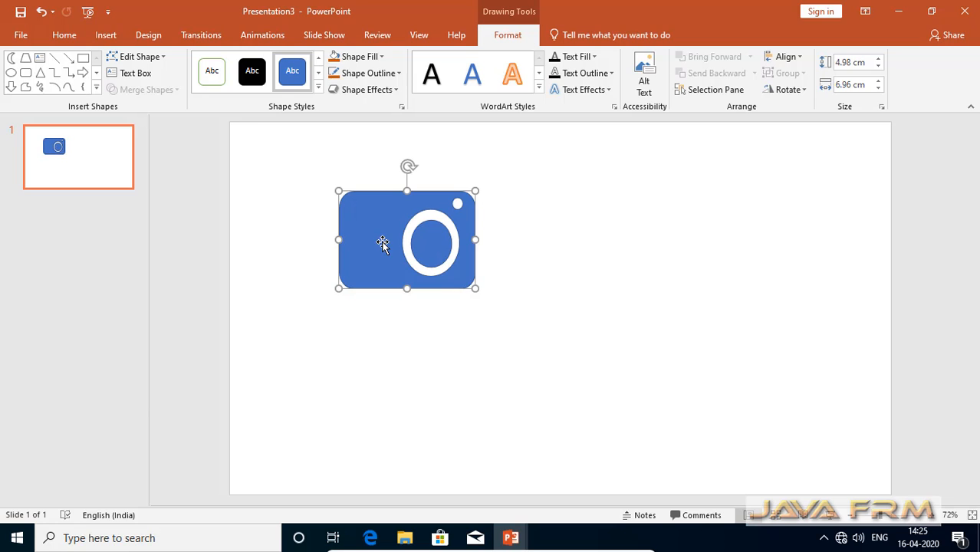
{"action": "left_click", "coordinate": [571, 345]}
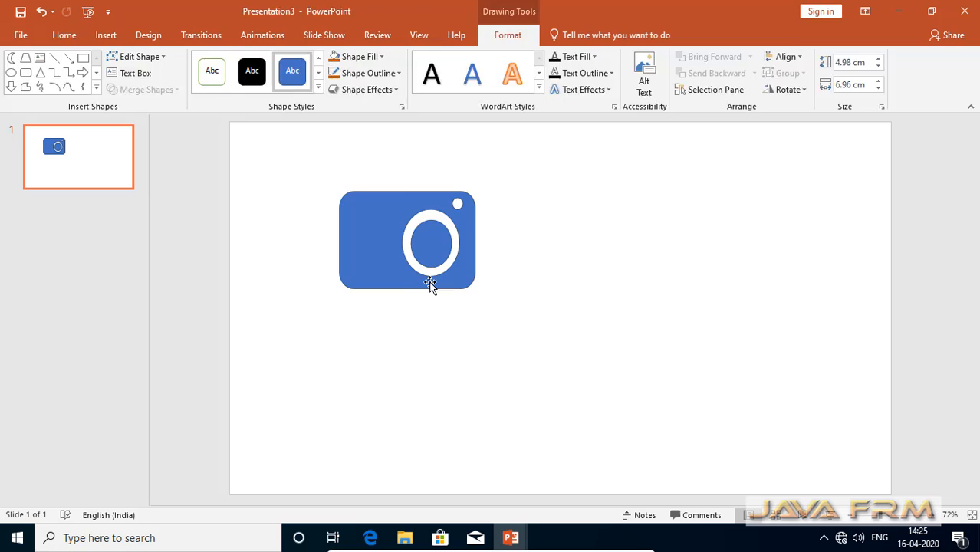
Move the camera icon to the slide's lower left and place a pasted copy of it near the slide's lower middle.
{"action": "left_click", "coordinate": [366, 242]}
{"action": "left_click_drag", "start_coordinate": [366, 237], "coordinate": [294, 353]}
{"action": "right_click", "coordinate": [294, 354]}
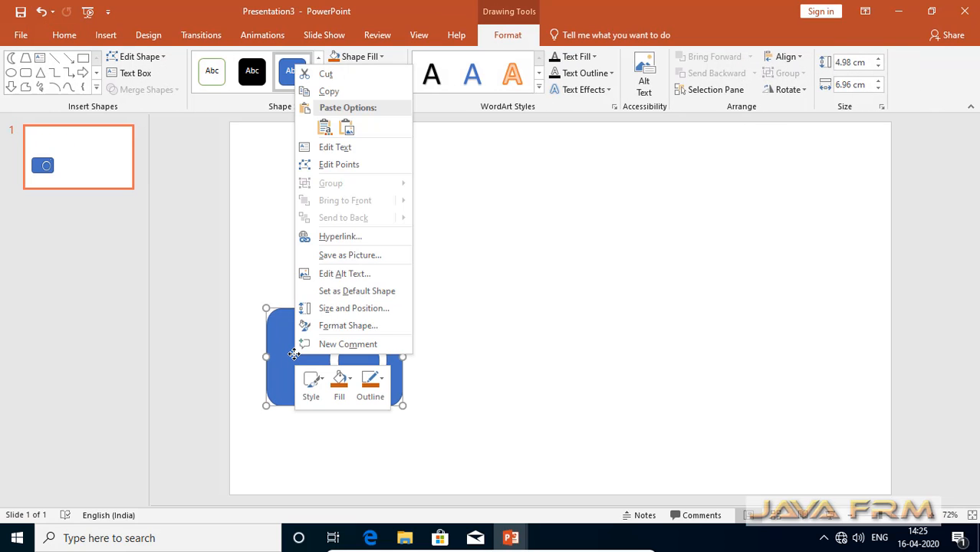
{"action": "left_click", "coordinate": [335, 90]}
{"action": "right_click", "coordinate": [622, 339]}
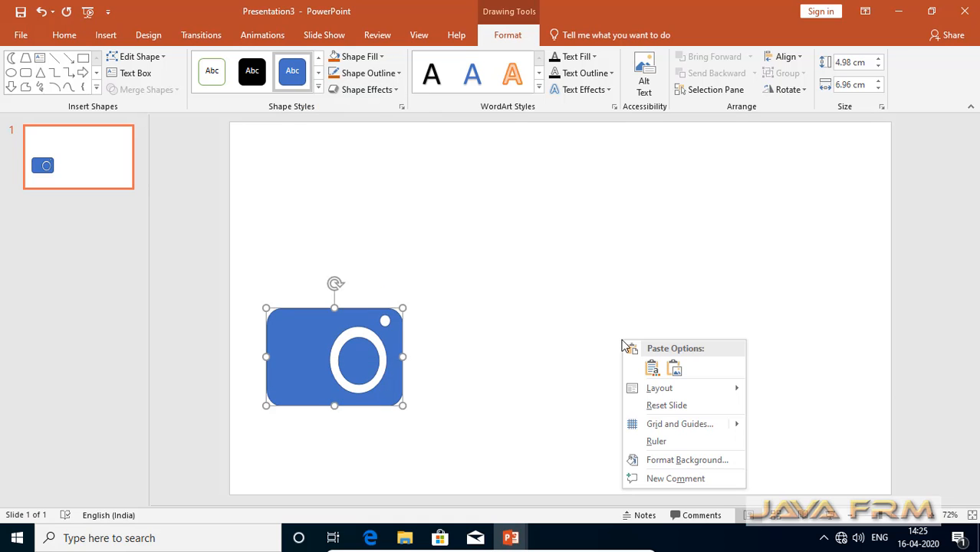
{"action": "left_click", "coordinate": [652, 369]}
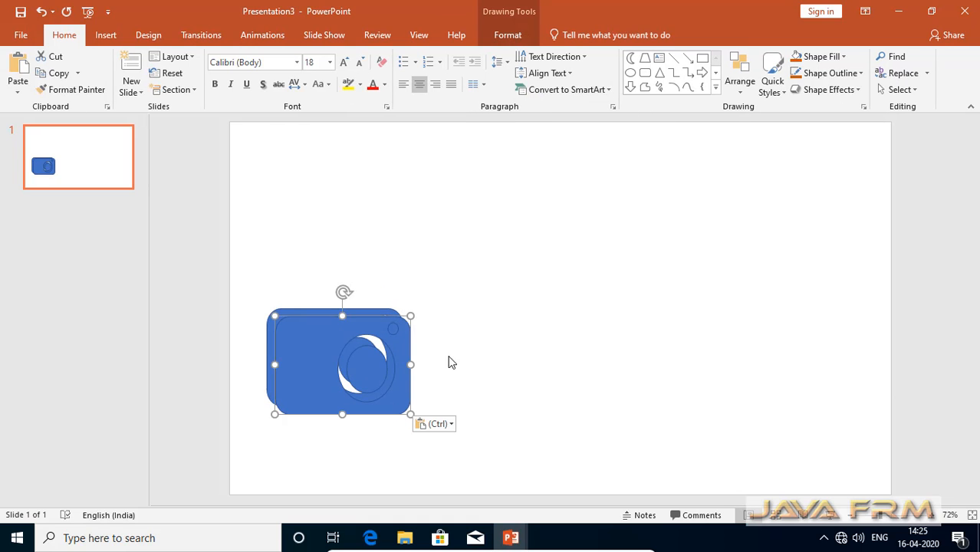
{"action": "left_click_drag", "start_coordinate": [324, 358], "coordinate": [503, 346]}
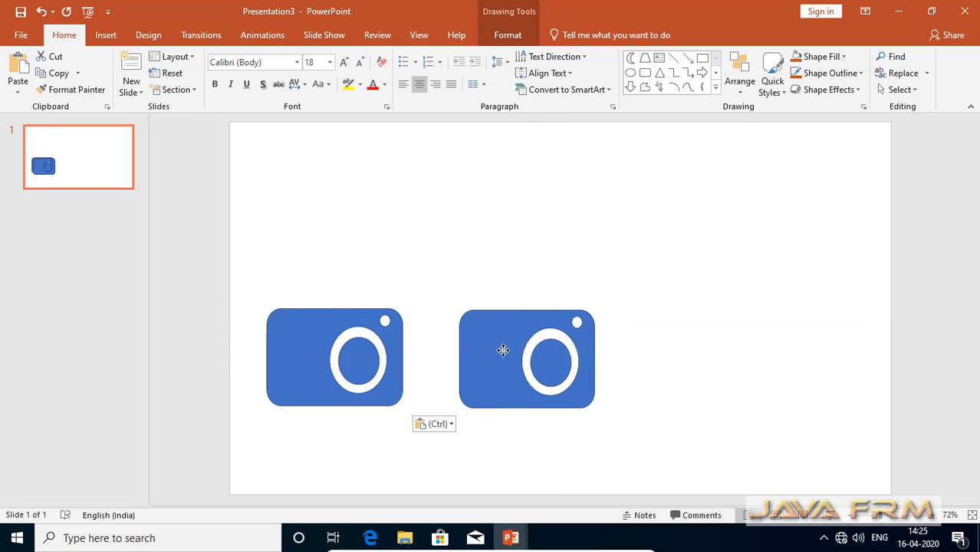
Paste another camera copy at the slide's lower right and shift the middle camera slightly so all three line up in a row.
{"action": "right_click", "coordinate": [669, 357]}
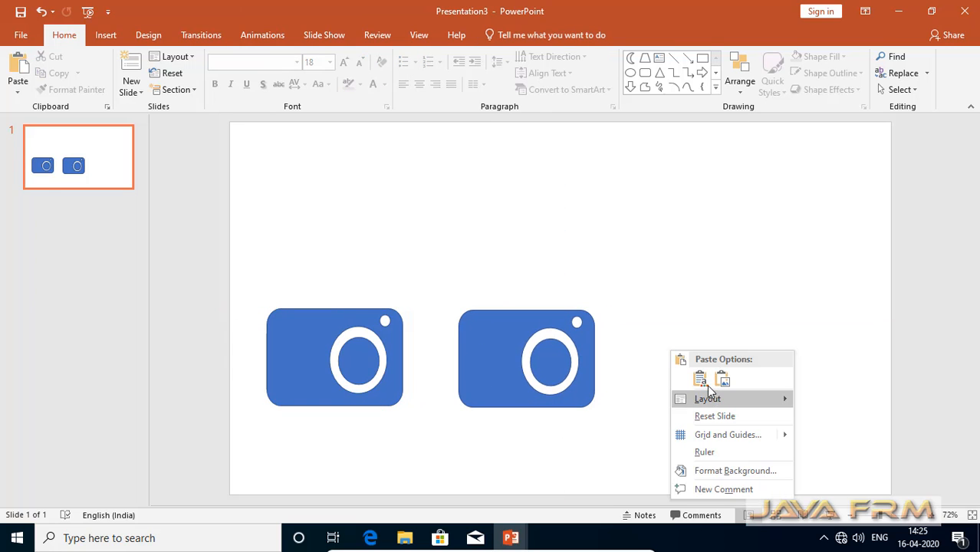
{"action": "left_click", "coordinate": [702, 387]}
{"action": "left_click_drag", "start_coordinate": [302, 357], "coordinate": [716, 344]}
{"action": "left_click_drag", "start_coordinate": [494, 352], "coordinate": [504, 351]}
{"action": "left_click", "coordinate": [778, 463]}
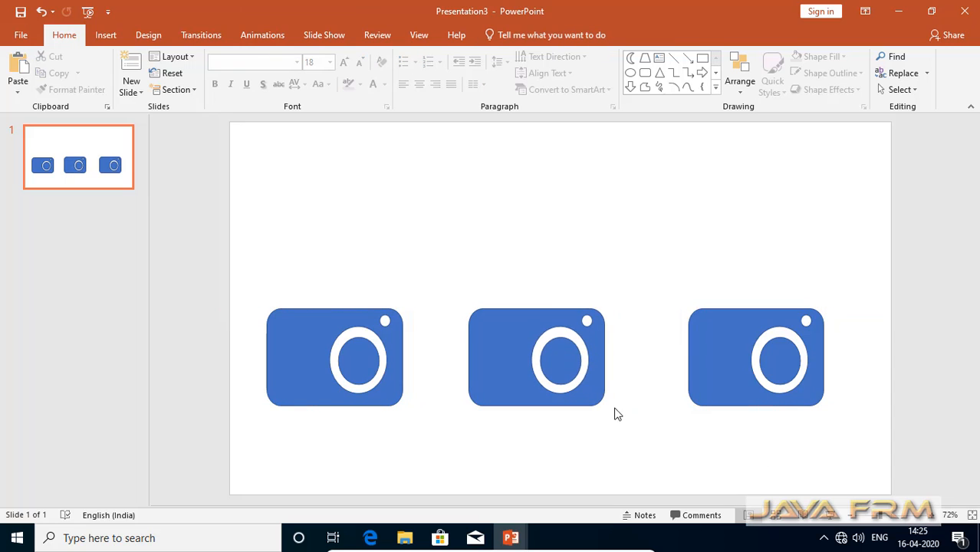
Set both the shape fill and the outline of the leftmost camera to black.
{"action": "left_click", "coordinate": [338, 371]}
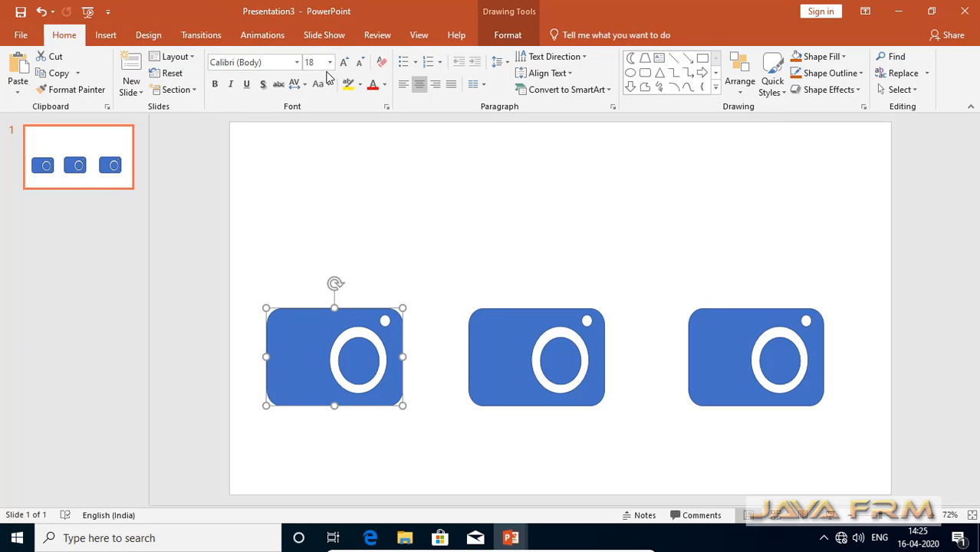
{"action": "left_click", "coordinate": [520, 38]}
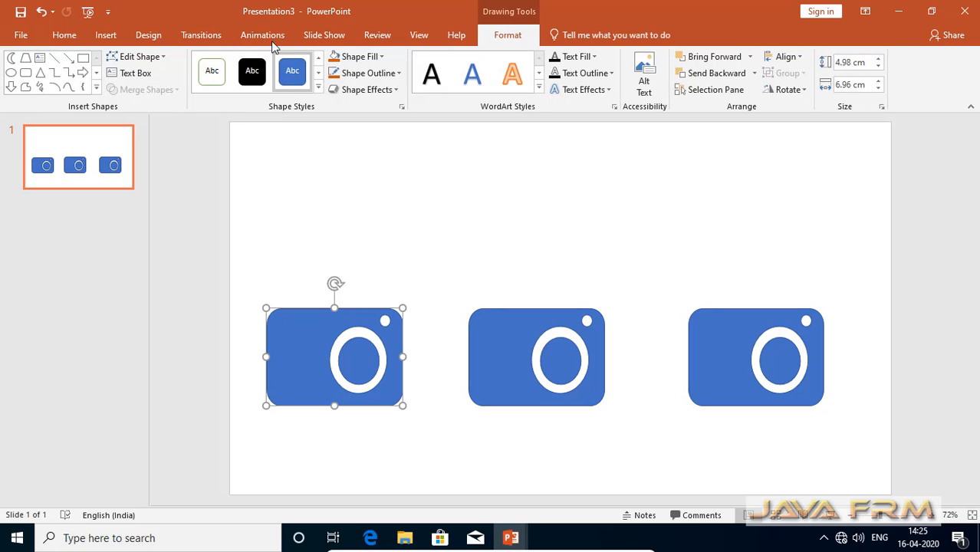
{"action": "left_click", "coordinate": [382, 57]}
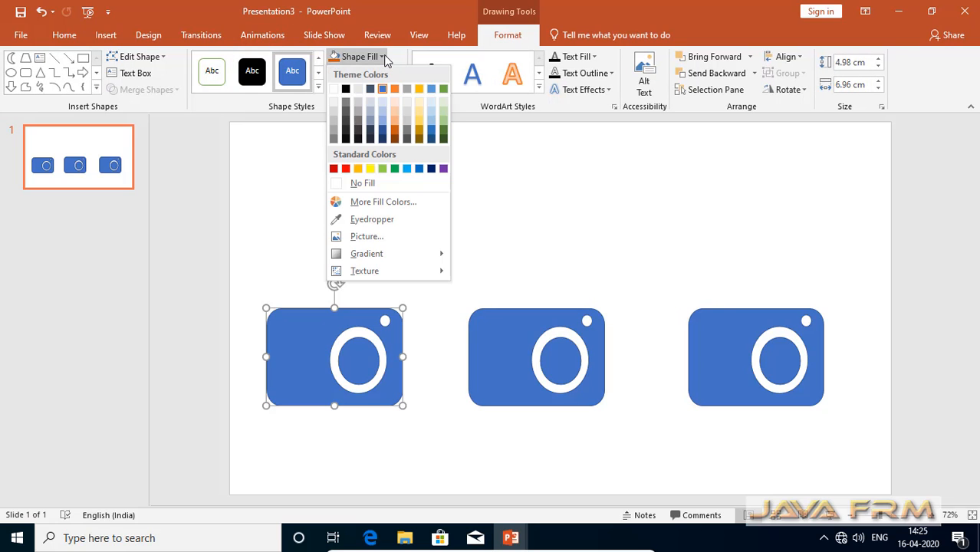
{"action": "left_click", "coordinate": [347, 90]}
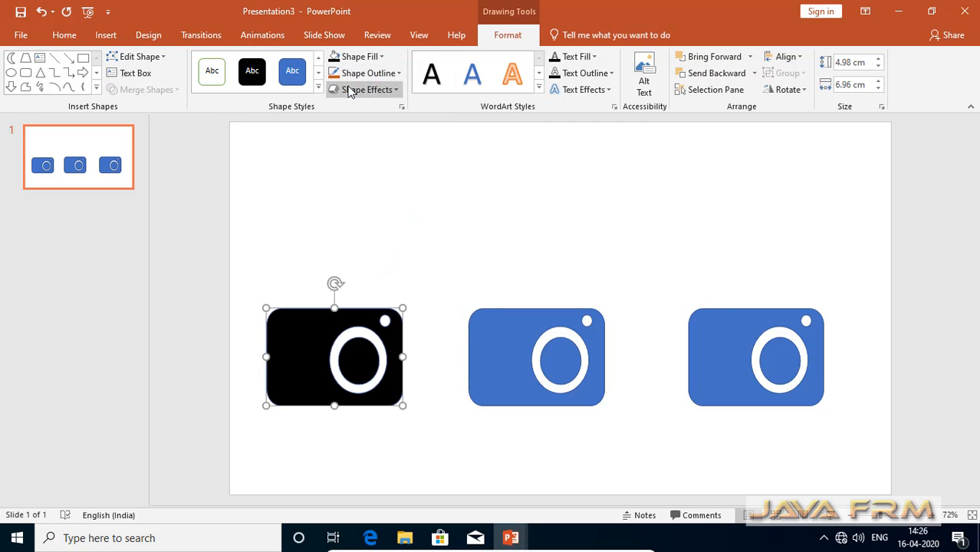
{"action": "left_click", "coordinate": [402, 76]}
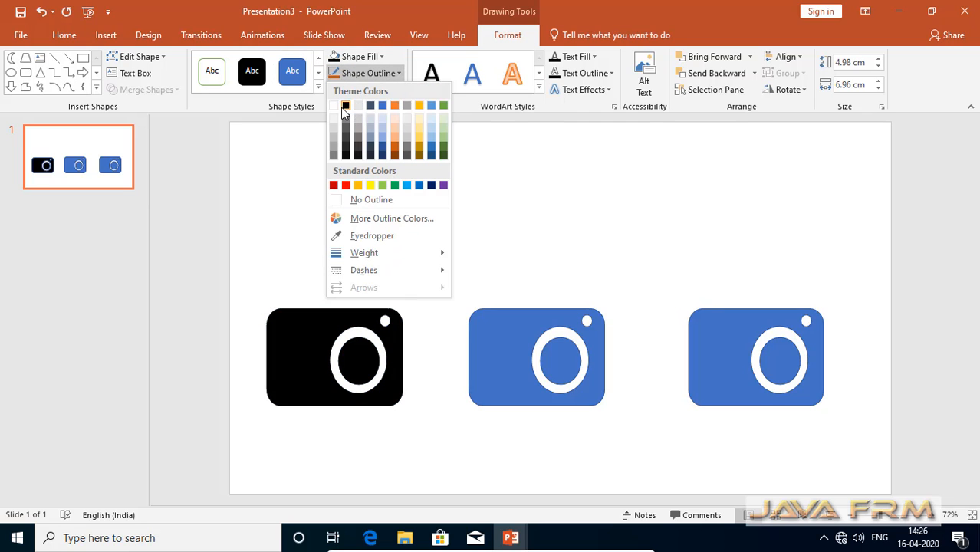
{"action": "left_click", "coordinate": [344, 113]}
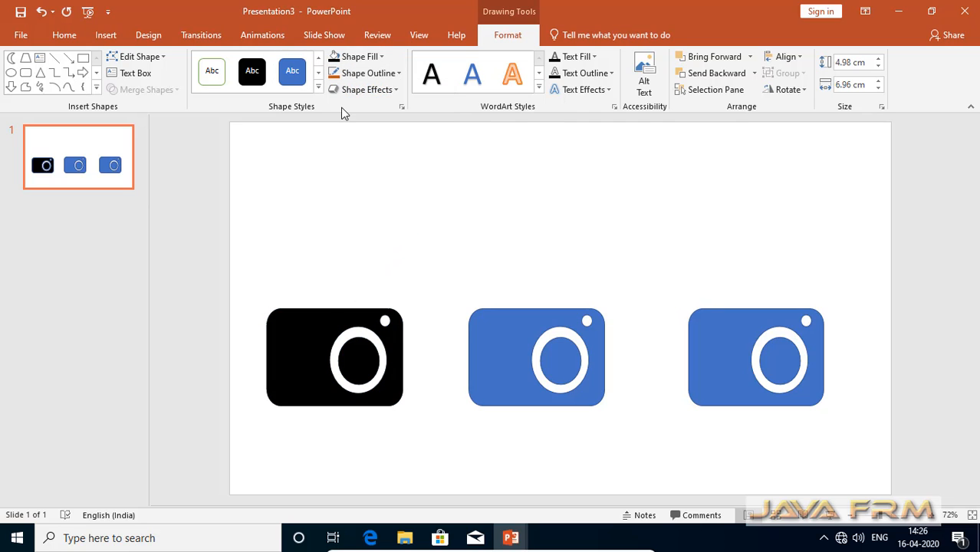
Set both the shape fill and the outline of the rightmost camera to Orange, Accent 2, Darker 25%.
{"action": "left_click", "coordinate": [721, 386]}
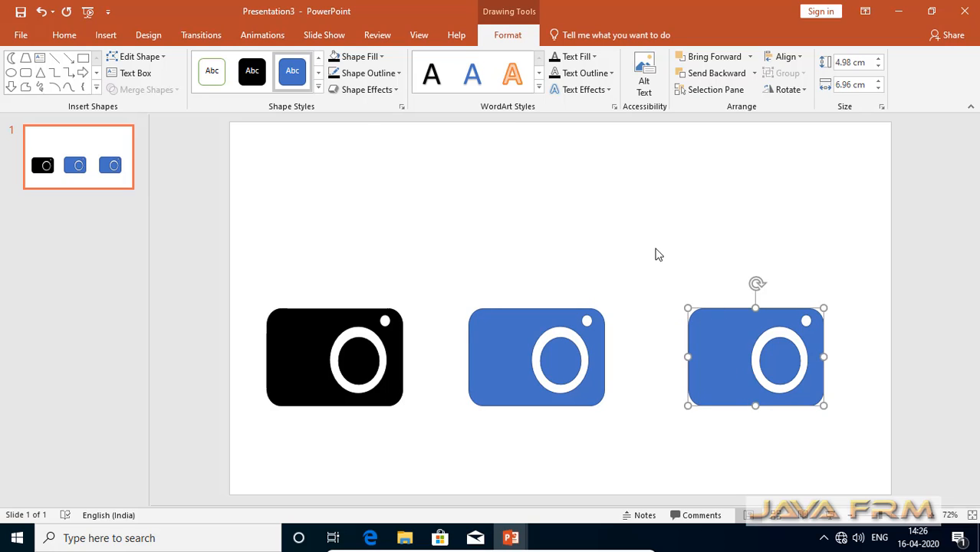
{"action": "left_click", "coordinate": [381, 57]}
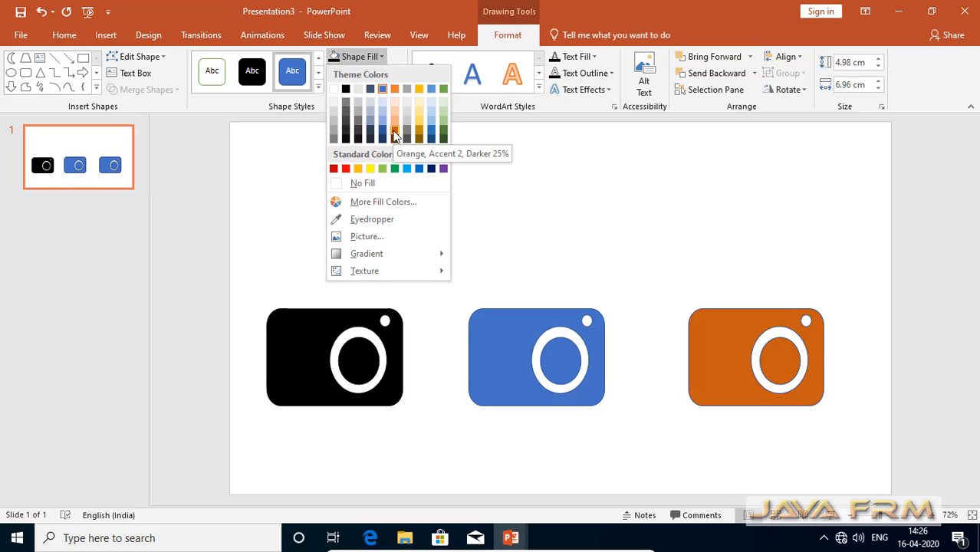
{"action": "left_click", "coordinate": [395, 134]}
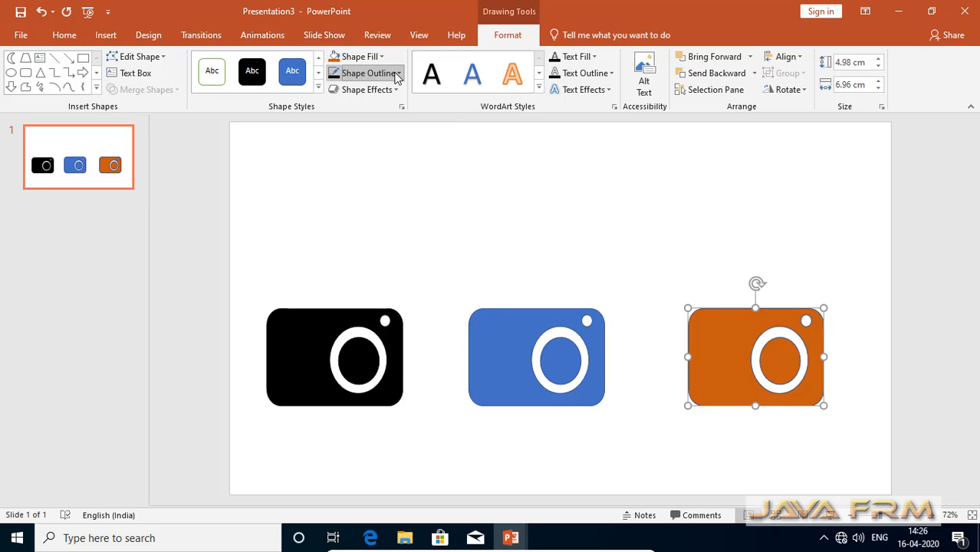
{"action": "left_click", "coordinate": [397, 74]}
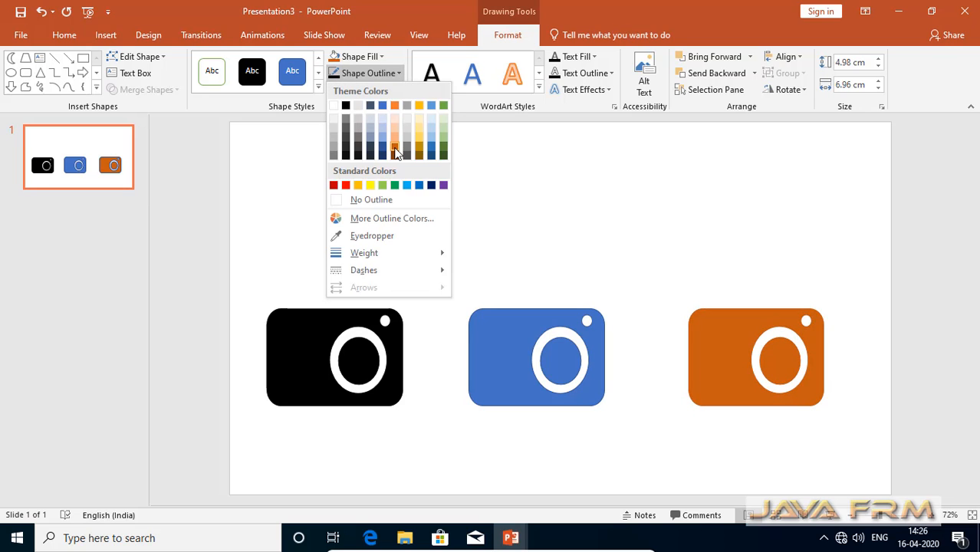
{"action": "left_click", "coordinate": [397, 153]}
{"action": "left_click", "coordinate": [628, 229]}
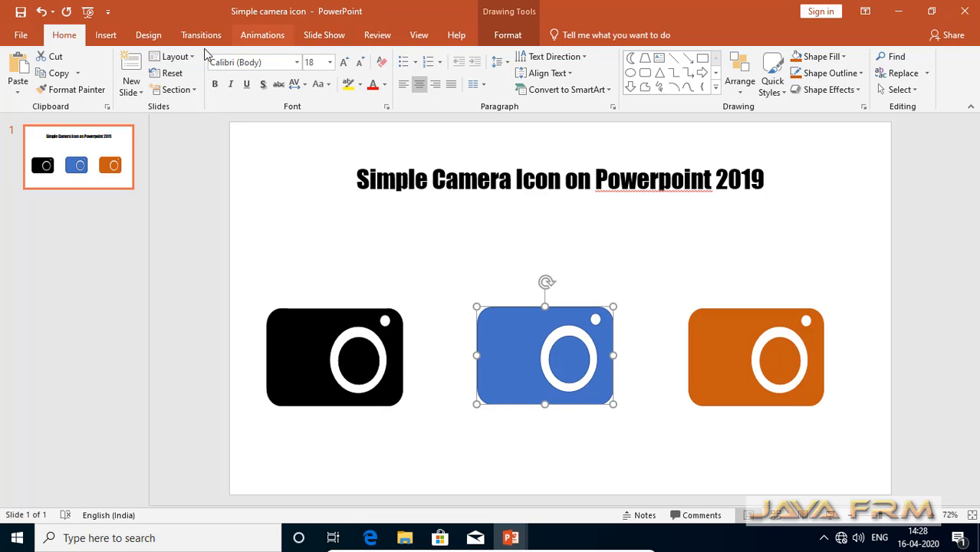
Start the slide show to view the three camera icons in full screen.
{"action": "left_click", "coordinate": [88, 12]}
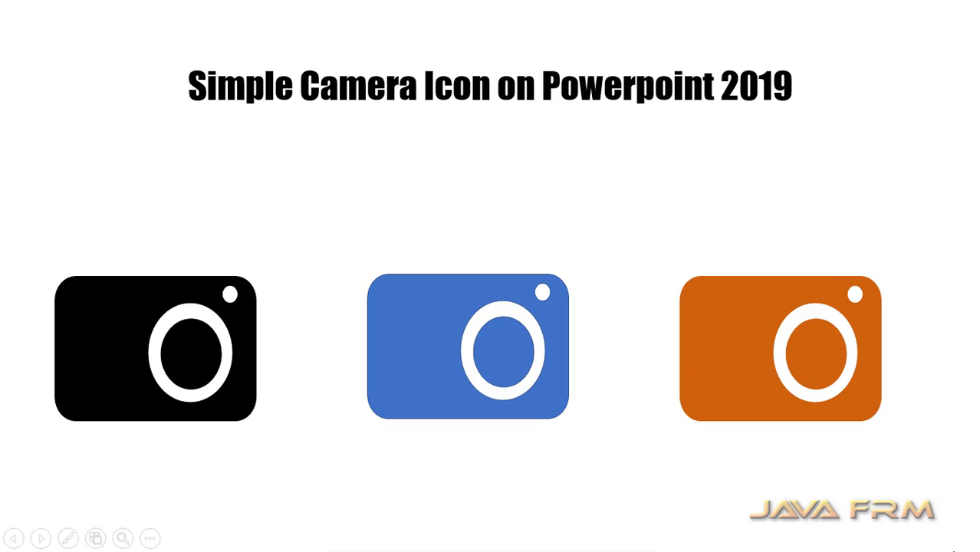